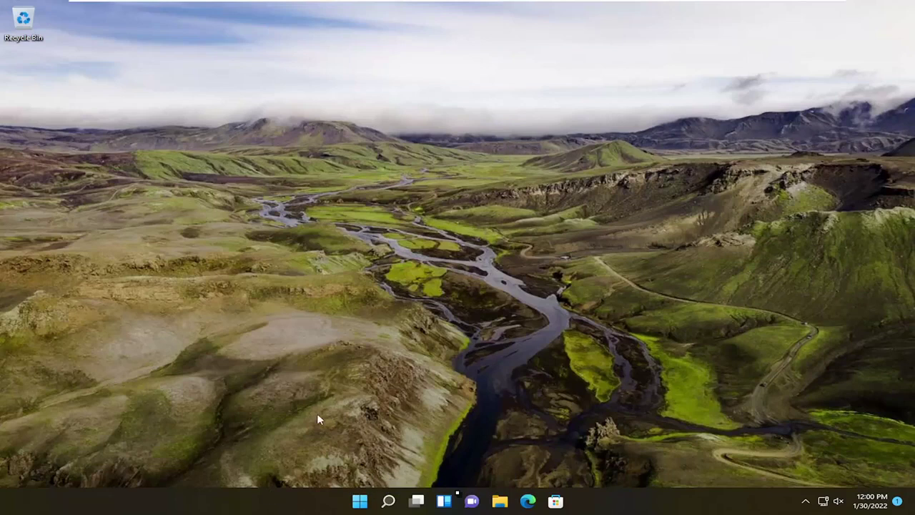
- Search for regedit, run Registry Editor as administrator and allow it to make changes to the device
{"action": "left_click", "coordinate": [388, 500]}
{"action": "type", "text": "regedit"}
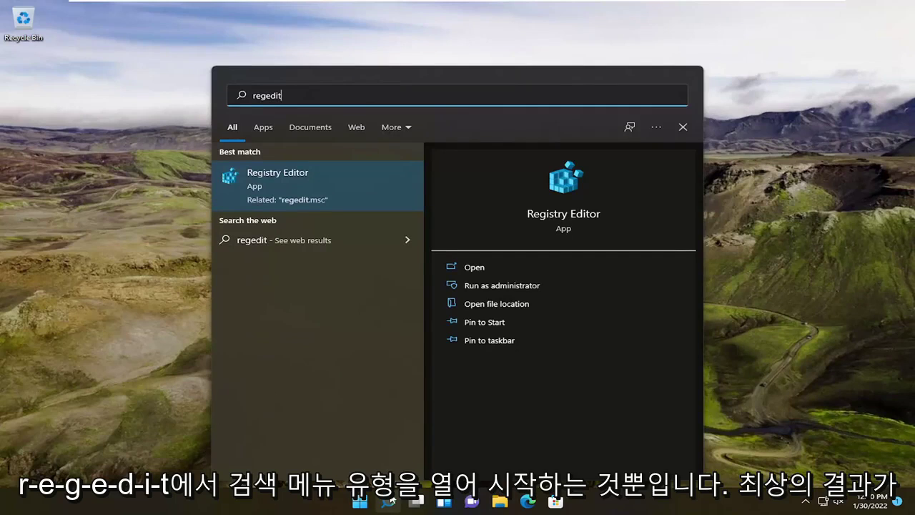
{"action": "right_click", "coordinate": [281, 197]}
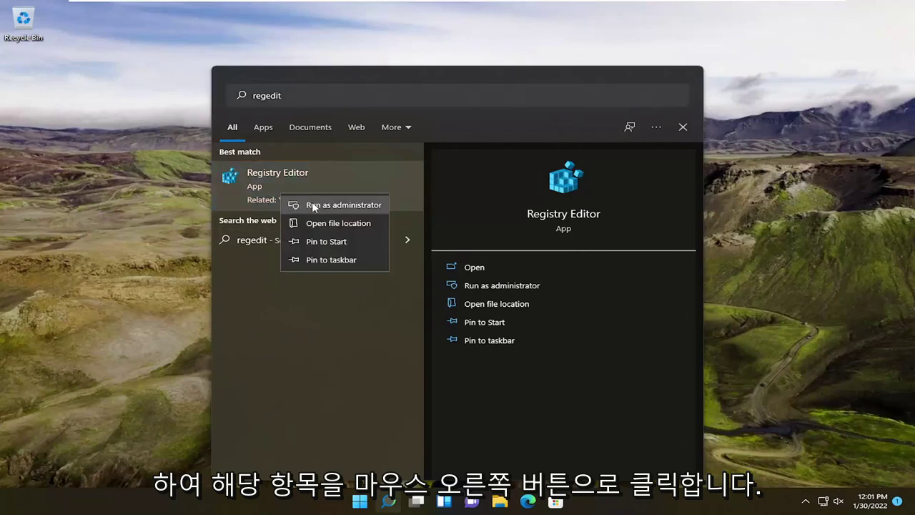
{"action": "left_click", "coordinate": [313, 205]}
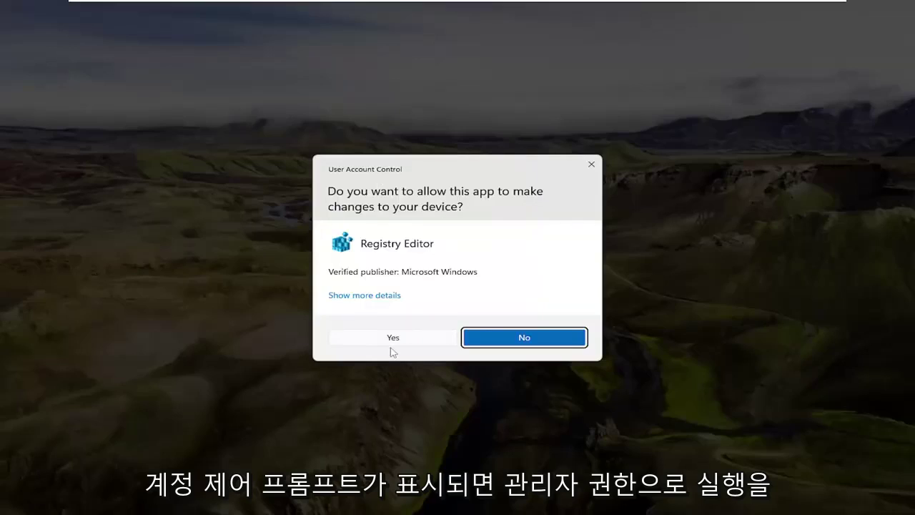
{"action": "left_click", "coordinate": [391, 344]}
- Move and enlarge the Registry Editor window and collapse the key tree to the top-level hives
{"action": "left_click_drag", "start_coordinate": [156, 59], "coordinate": [515, 55]}
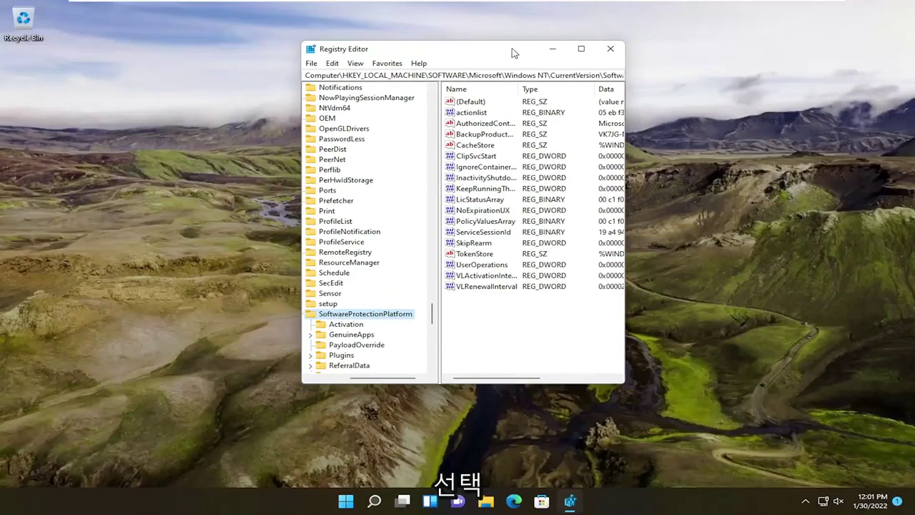
{"action": "left_click_drag", "start_coordinate": [365, 377], "coordinate": [330, 360]}
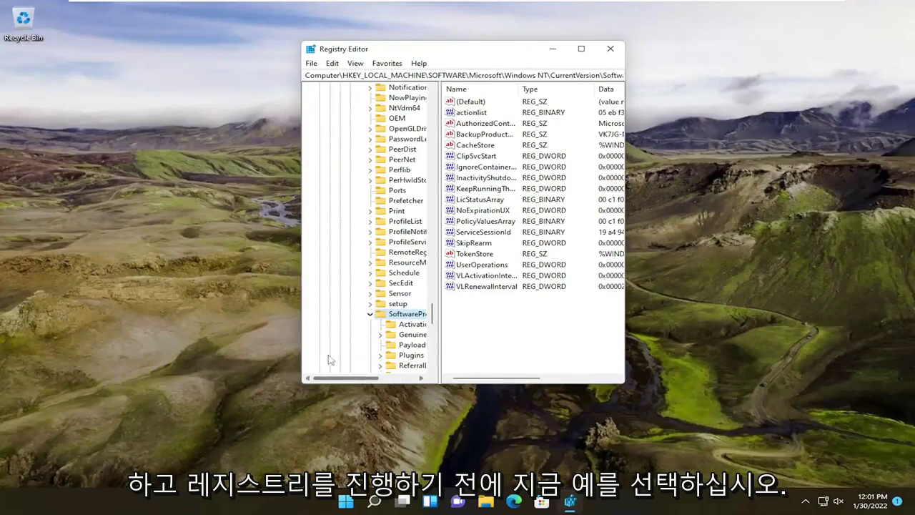
{"action": "left_click", "coordinate": [370, 314]}
{"action": "left_click_drag", "start_coordinate": [432, 319], "coordinate": [424, 109]}
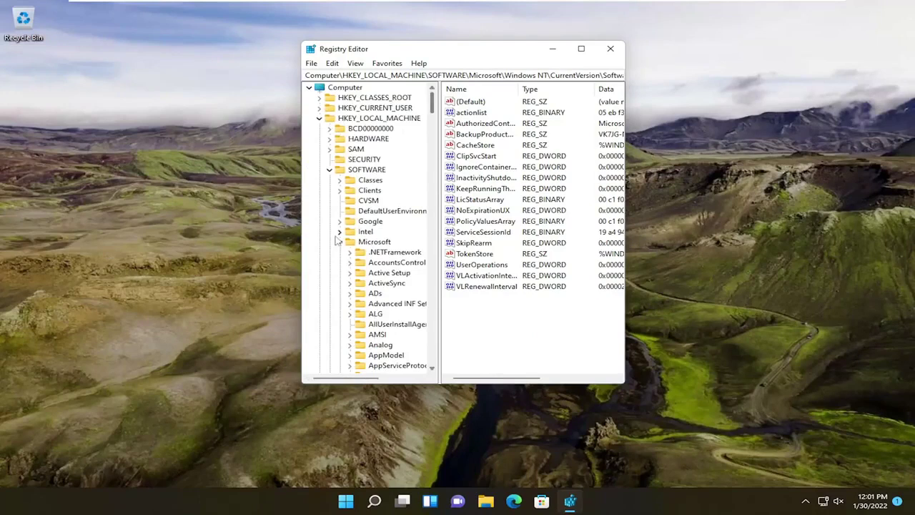
{"action": "left_click", "coordinate": [340, 242]}
{"action": "left_click", "coordinate": [329, 169]}
{"action": "left_click", "coordinate": [318, 118]}
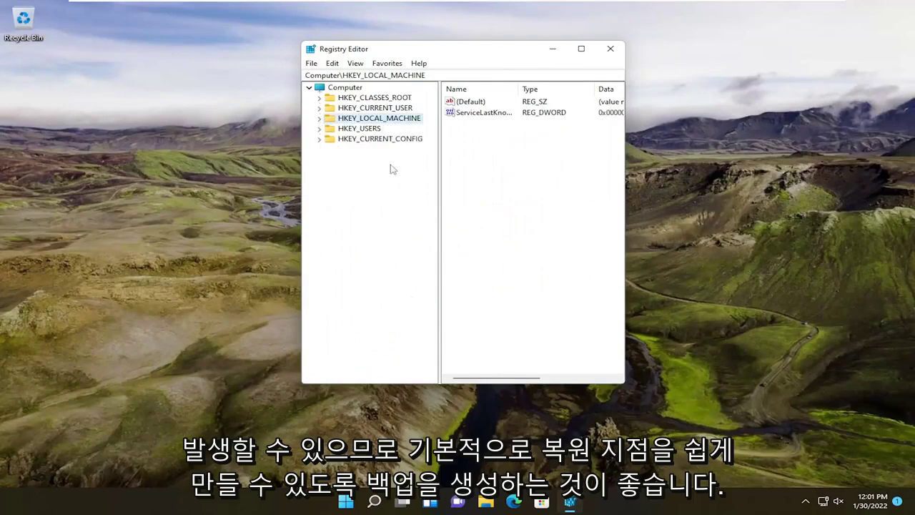
{"action": "left_click_drag", "start_coordinate": [624, 385], "coordinate": [865, 495]}
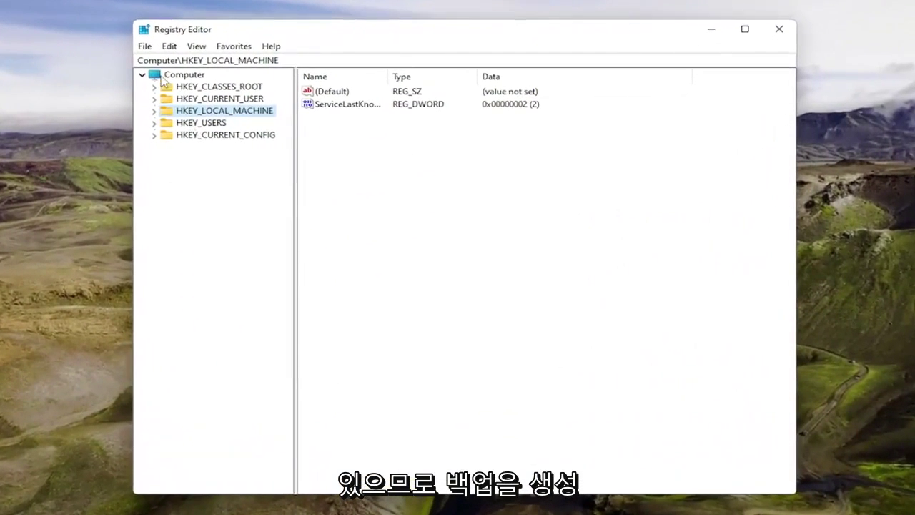
- View the registry export dialog for the Computer root and the import dialog, leaving the registry import cancelled
{"action": "left_click", "coordinate": [166, 78]}
{"action": "left_click", "coordinate": [145, 47]}
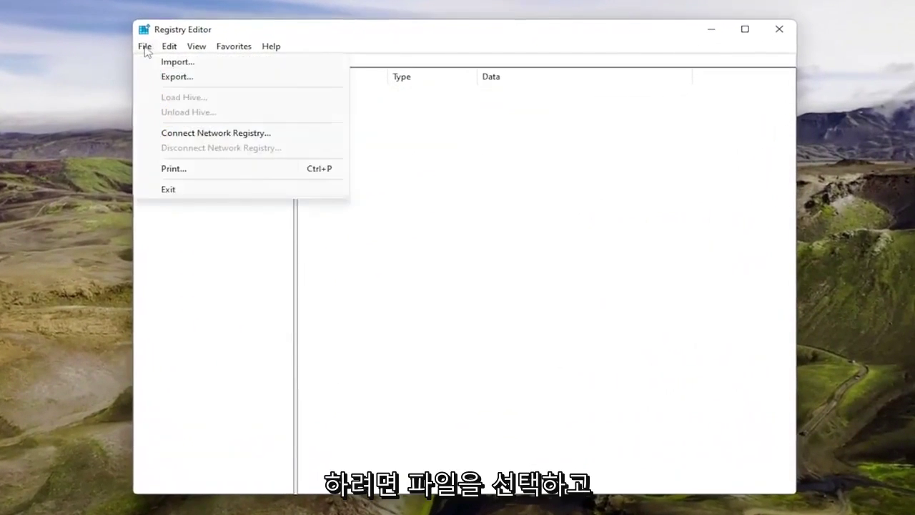
{"action": "left_click", "coordinate": [173, 77]}
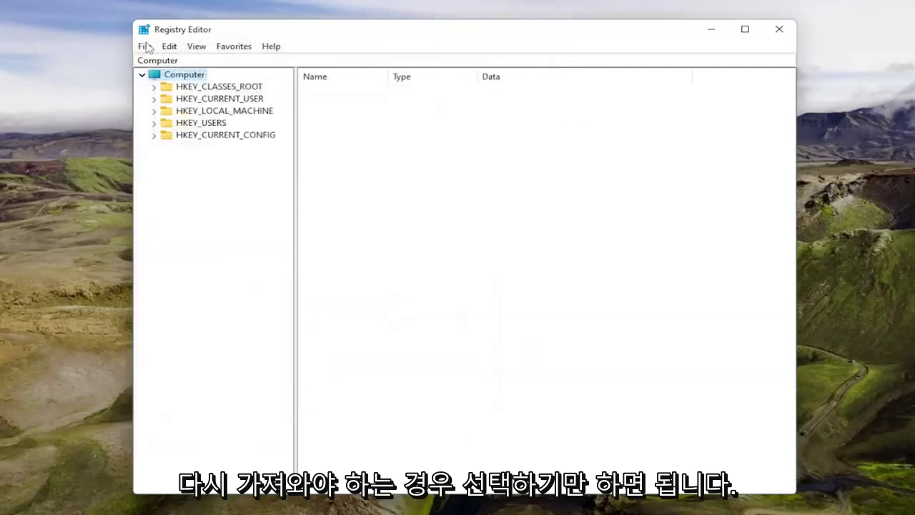
{"action": "left_click", "coordinate": [164, 62]}
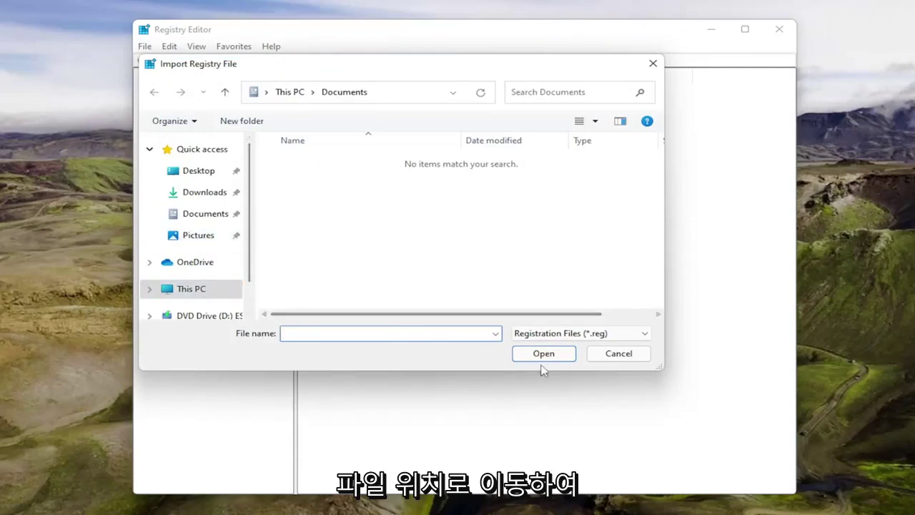
{"action": "left_click", "coordinate": [630, 355]}
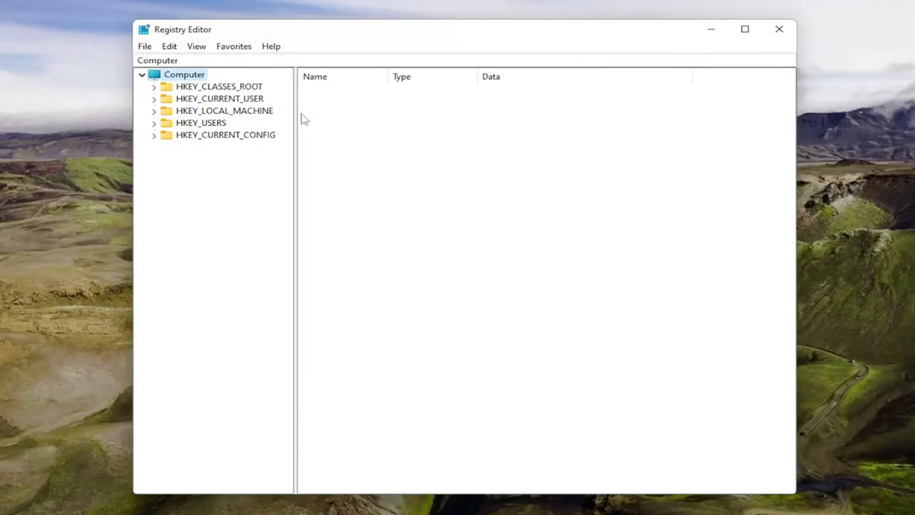
- Expand the registry path HKEY_LOCAL_MACHINE\SYSTEM\CurrentControlSet\Control
{"action": "double_click", "coordinate": [243, 111]}
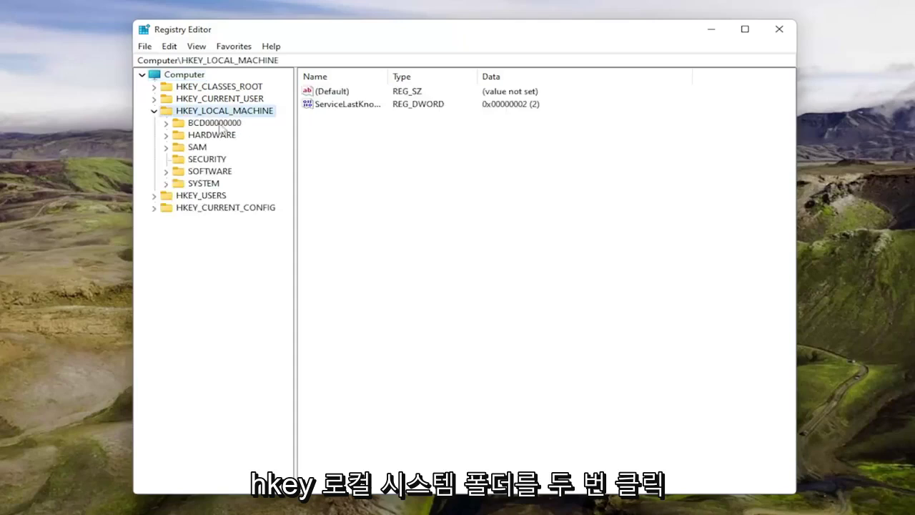
{"action": "double_click", "coordinate": [204, 183]}
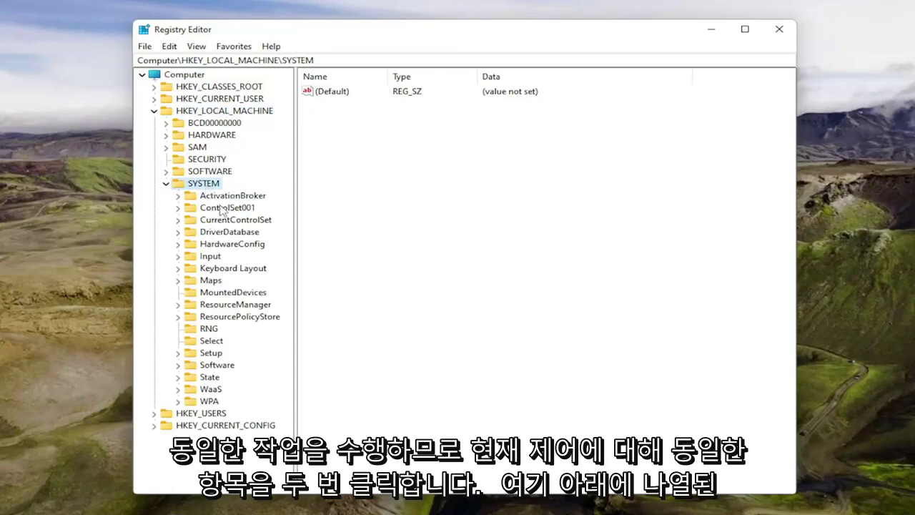
{"action": "left_click", "coordinate": [222, 208]}
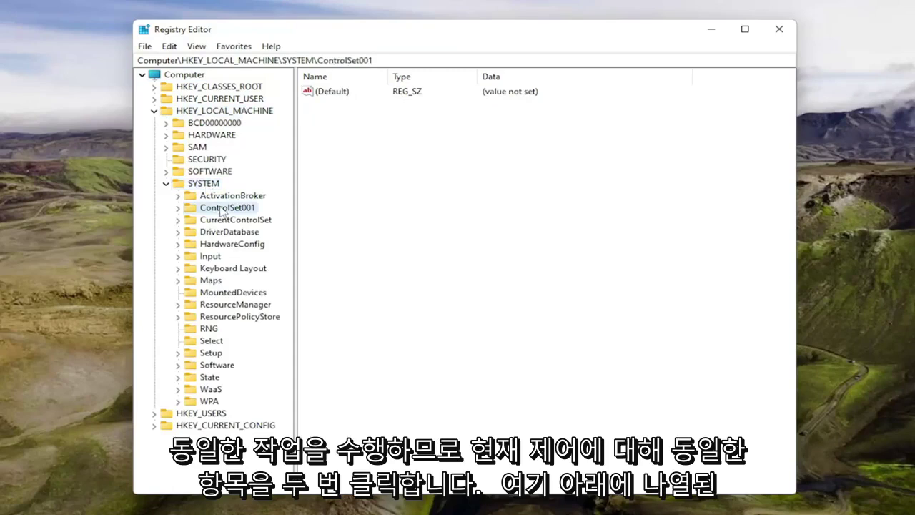
{"action": "double_click", "coordinate": [224, 220]}
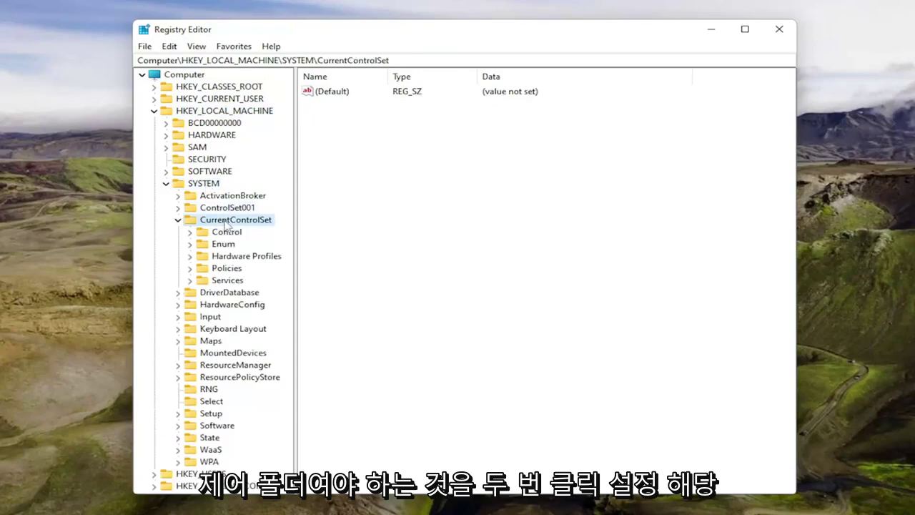
{"action": "left_click", "coordinate": [217, 236]}
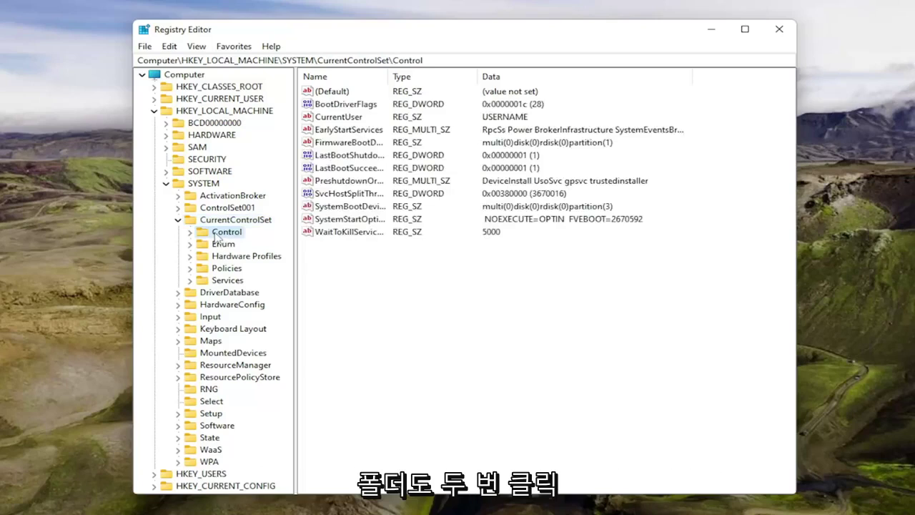
{"action": "double_click", "coordinate": [217, 236]}
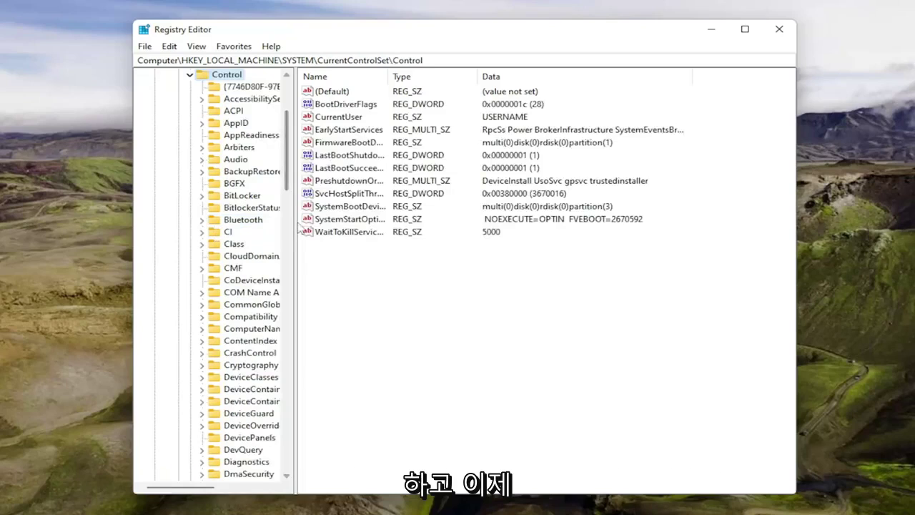
- Widen the key tree and look through the storage-related keys under Control
{"action": "scroll", "coordinate": [291, 227], "scroll_direction": "down", "scroll_amount": 11}
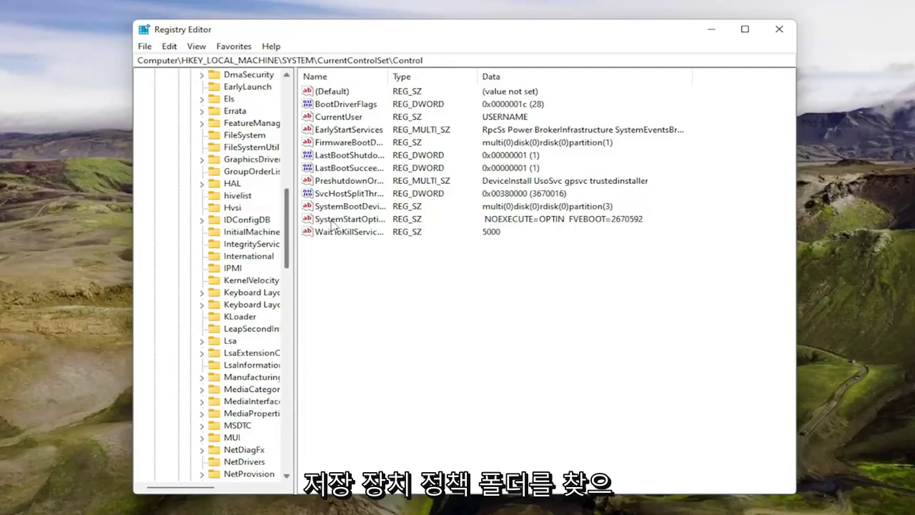
{"action": "left_click_drag", "start_coordinate": [294, 232], "coordinate": [386, 231]}
{"action": "scroll", "coordinate": [286, 286], "scroll_direction": "down", "scroll_amount": 15}
{"action": "left_click", "coordinate": [239, 378]}
{"action": "left_click", "coordinate": [265, 389]}
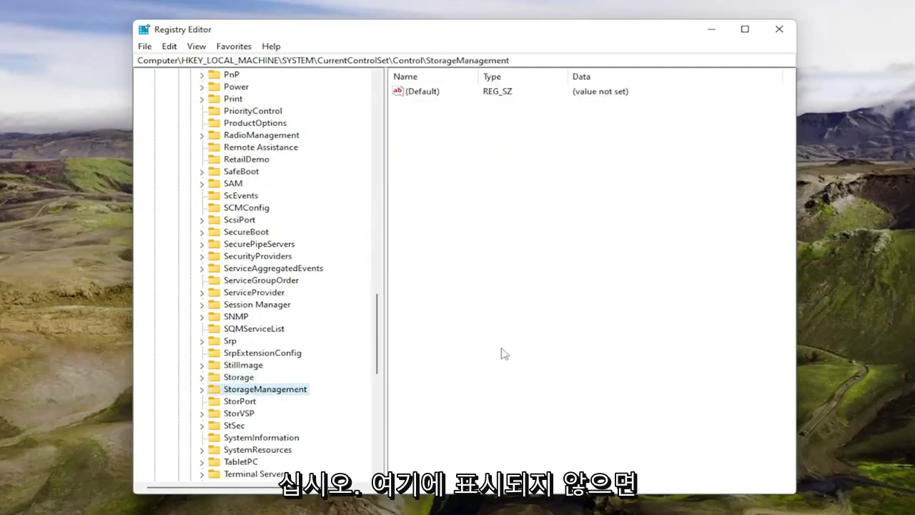
- Create a new key named StorageDevicePolicies under the Control key
{"action": "scroll", "coordinate": [259, 307], "scroll_direction": "up", "scroll_amount": 2}
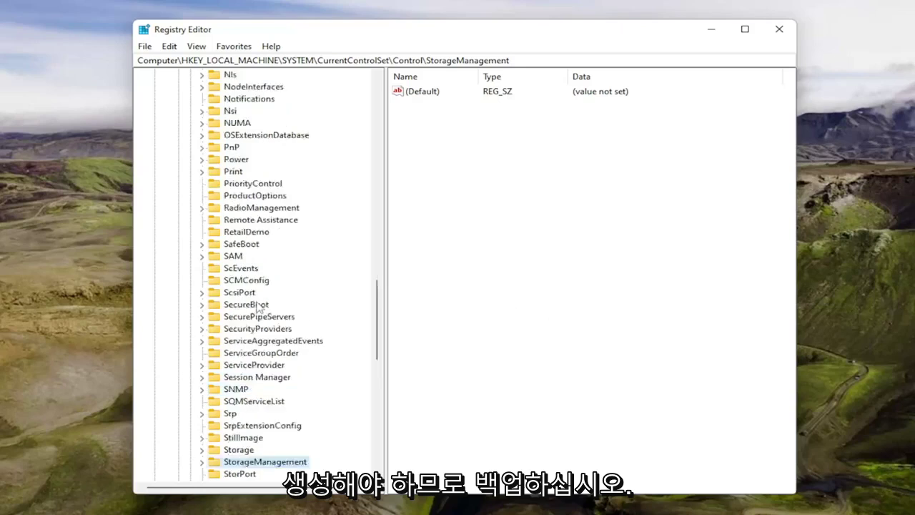
{"action": "scroll", "coordinate": [259, 307], "scroll_direction": "up", "scroll_amount": 20}
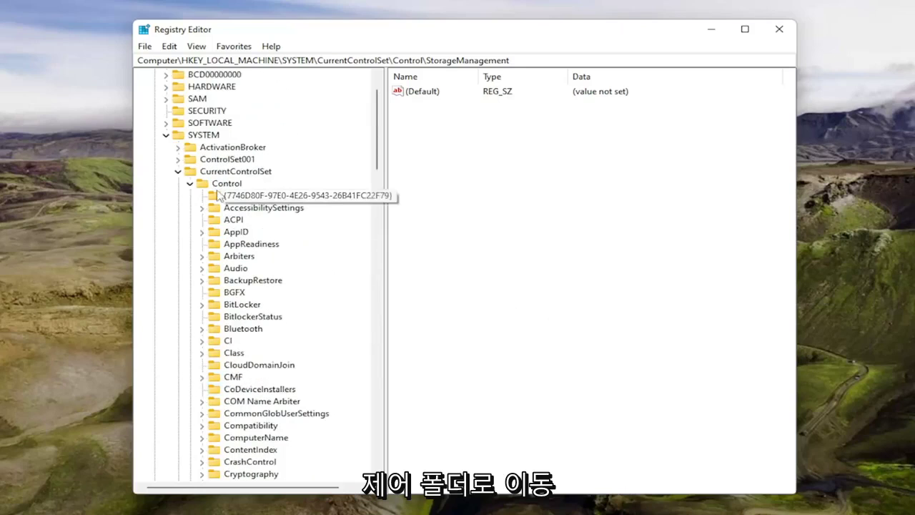
{"action": "left_click", "coordinate": [224, 184]}
{"action": "right_click", "coordinate": [225, 185]}
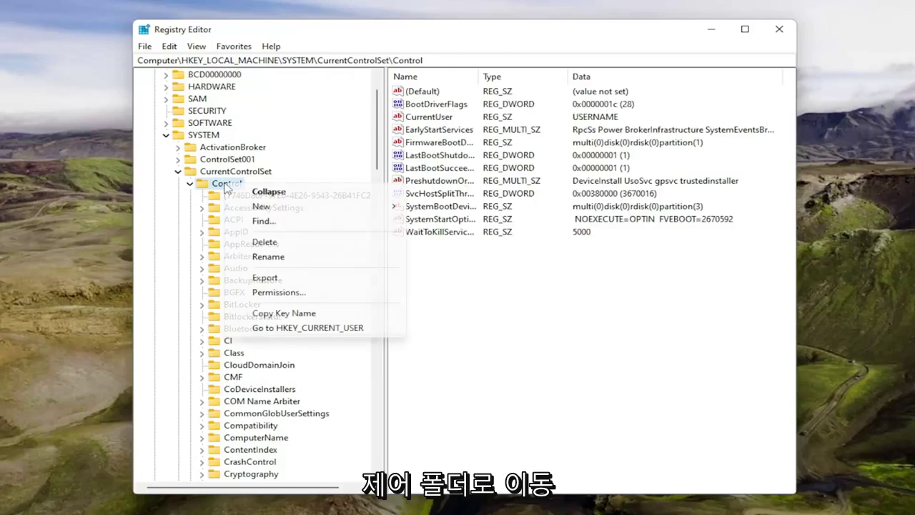
{"action": "mouse_move", "coordinate": [282, 207]}
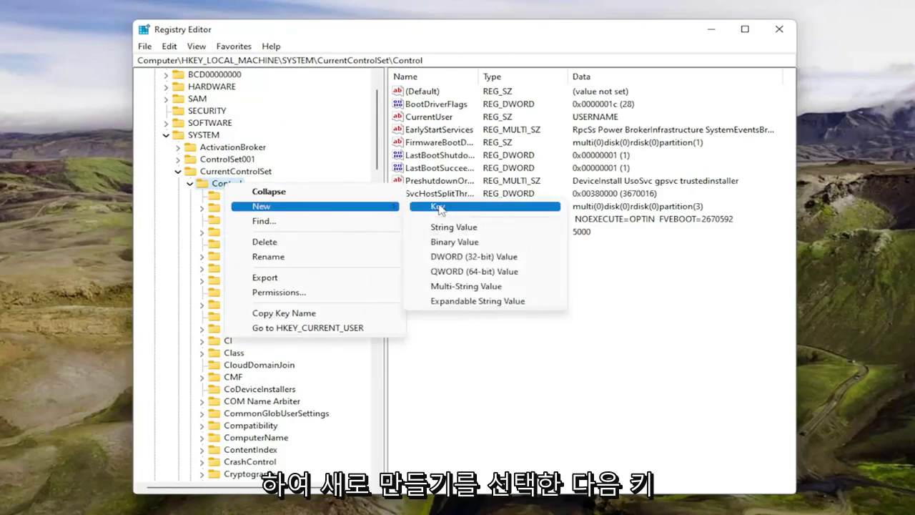
{"action": "left_click", "coordinate": [438, 207]}
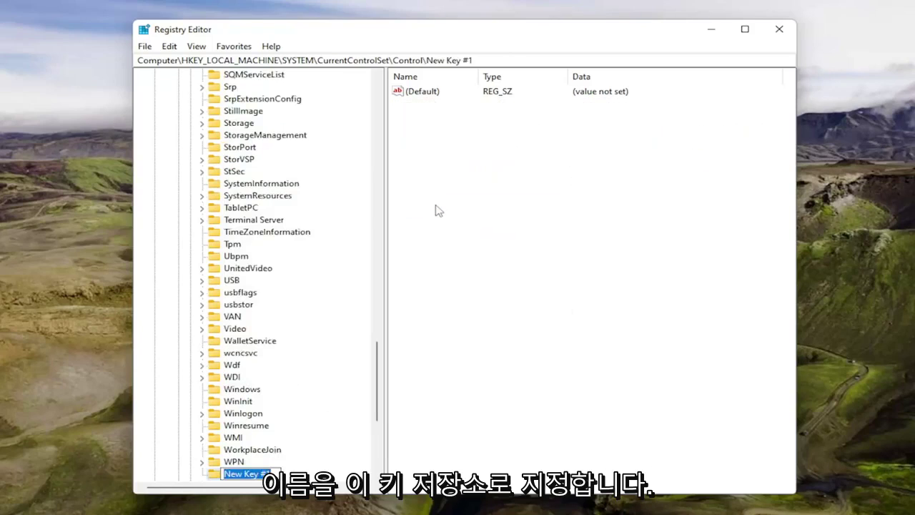
{"action": "type", "text": "Storag"}
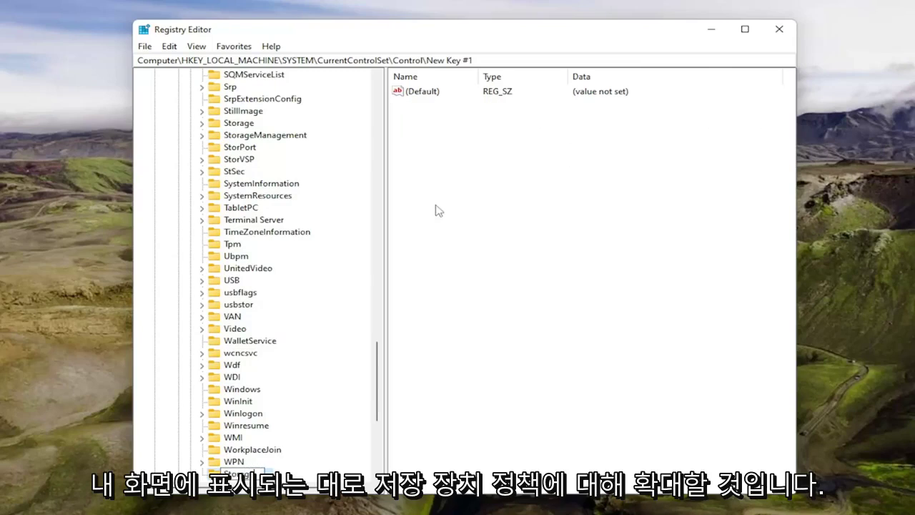
{"action": "type", "text": "e"}
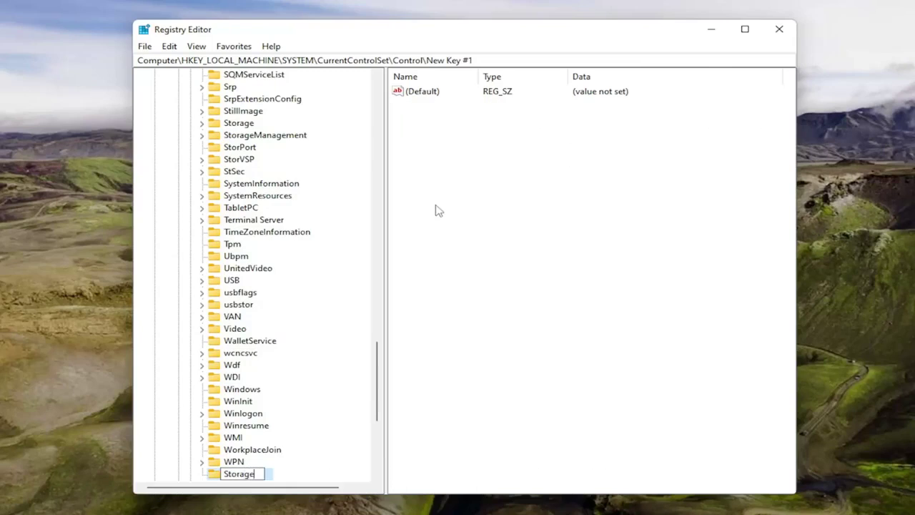
{"action": "type", "text": "DevicePolicie"}
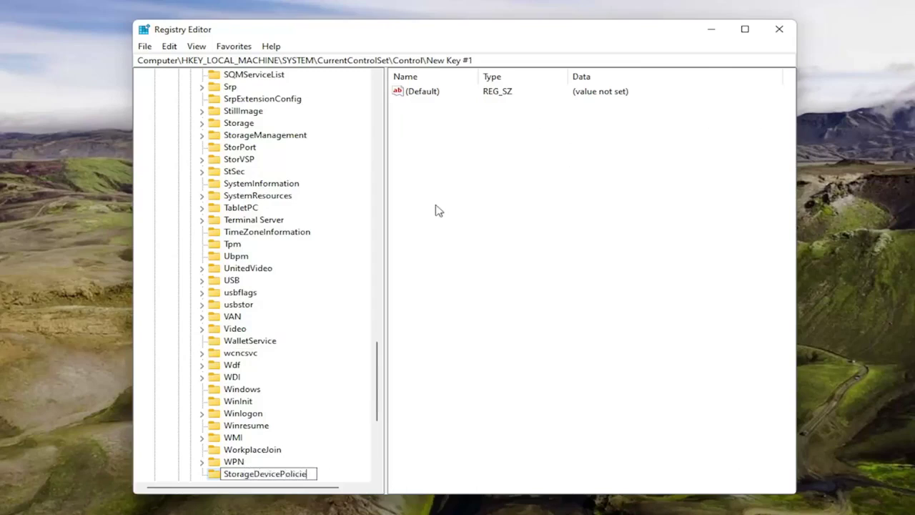
{"action": "type", "text": "s"}
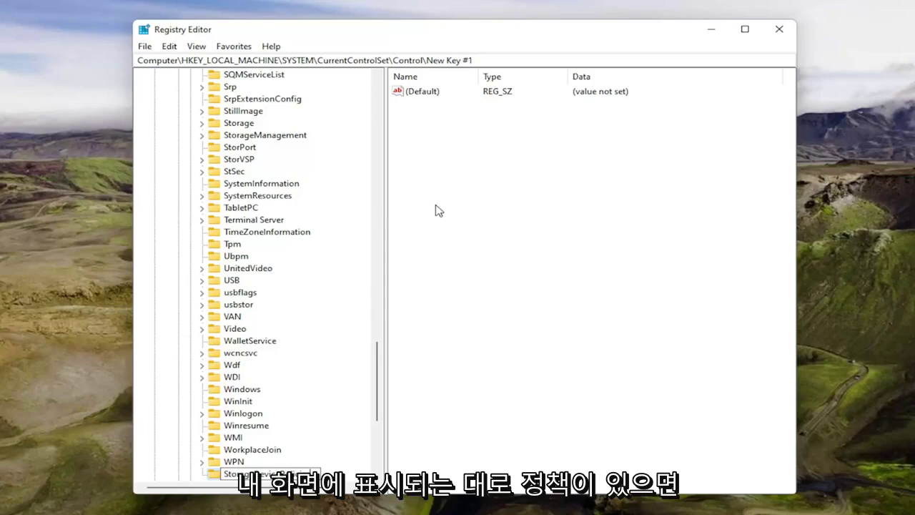
{"action": "key", "text": "Return"}
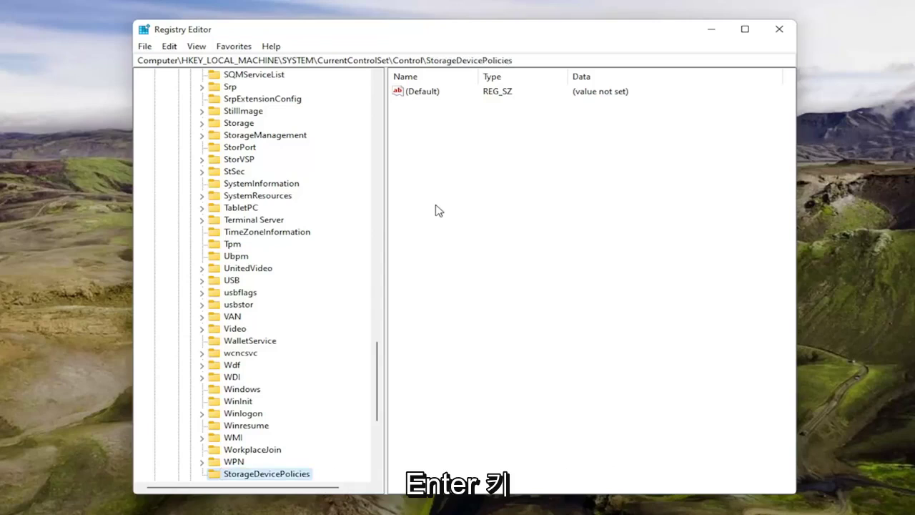
- Create a DWORD (32-bit) value named WriteProtect in the StorageDevicePolicies key
{"action": "left_click", "coordinate": [477, 155]}
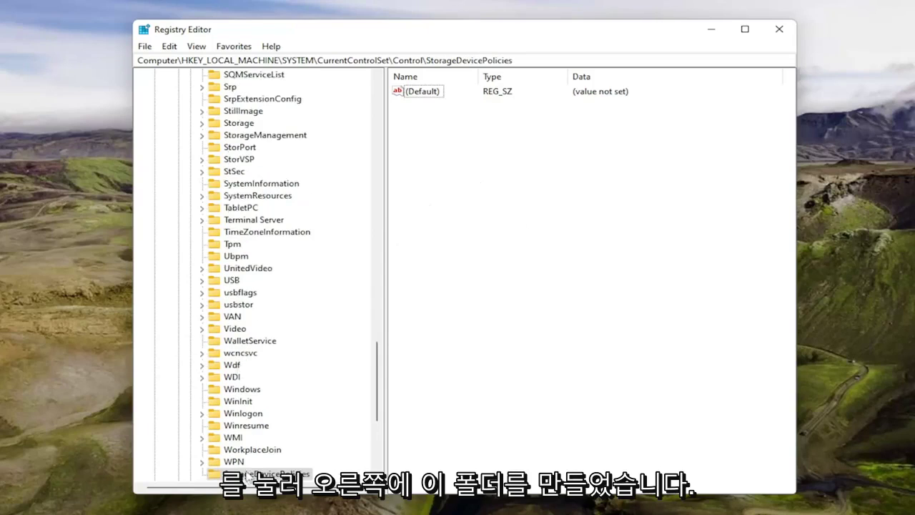
{"action": "right_click", "coordinate": [426, 133]}
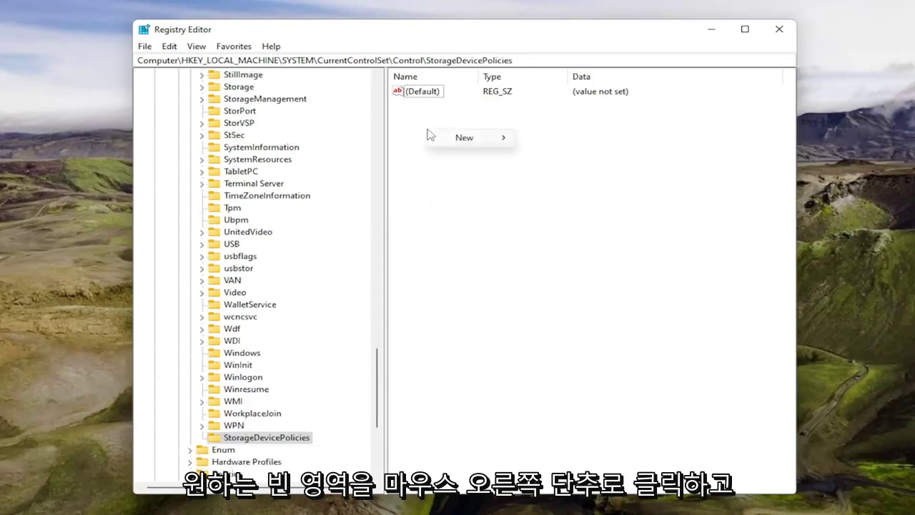
{"action": "mouse_move", "coordinate": [457, 142]}
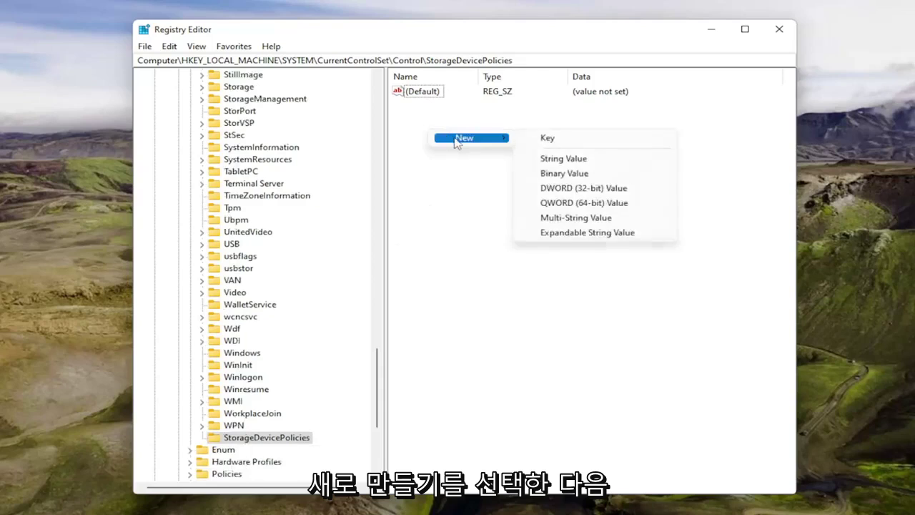
{"action": "left_click", "coordinate": [566, 191]}
{"action": "type", "text": "W"}
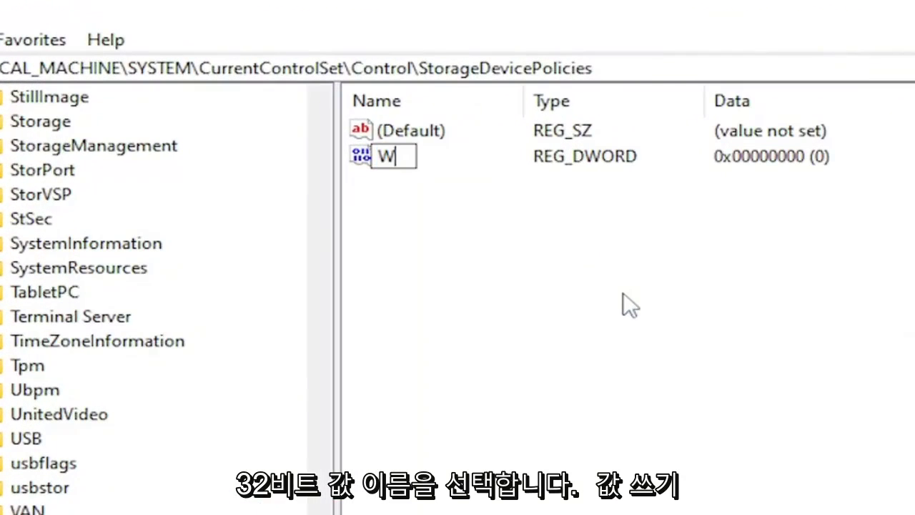
{"action": "type", "text": "riteProt"}
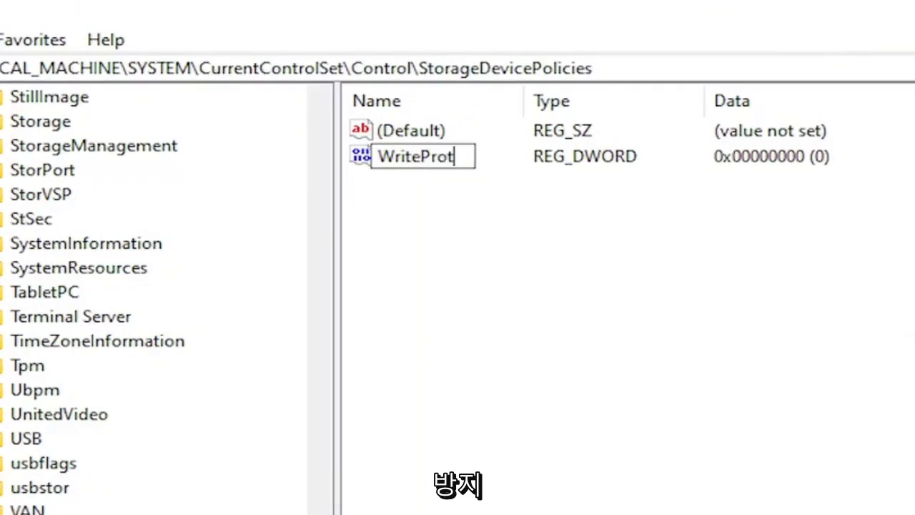
{"action": "type", "text": "ect"}
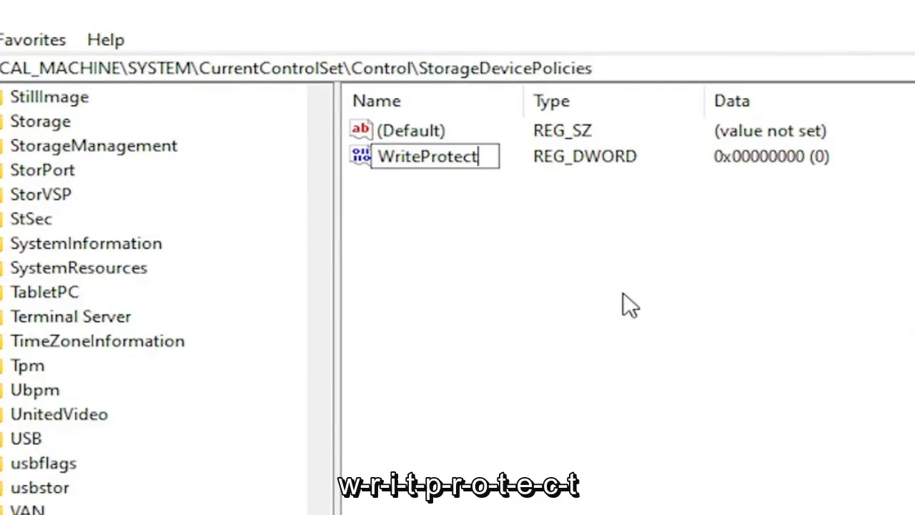
{"action": "key", "text": "Return"}
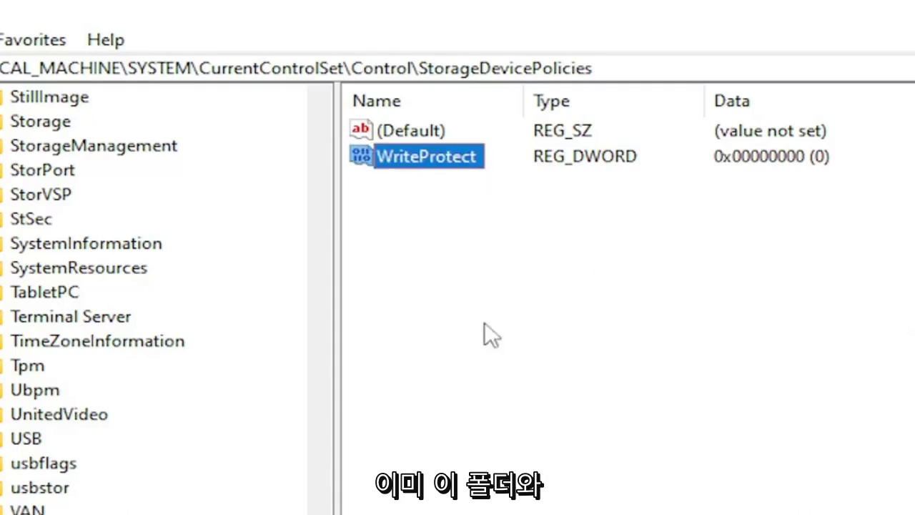
{"action": "left_click", "coordinate": [487, 331]}
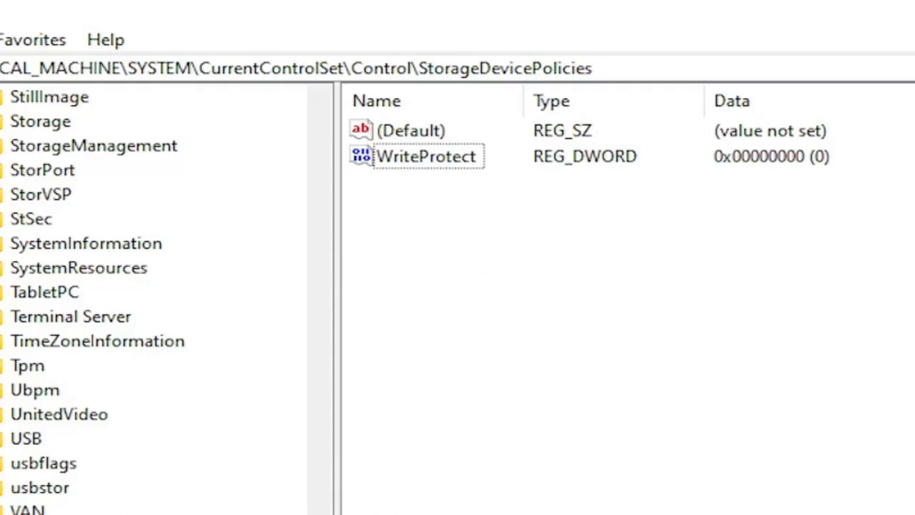
- Check the WriteProtect value's data and base in its edit dialog and accept them
{"action": "left_click", "coordinate": [462, 164]}
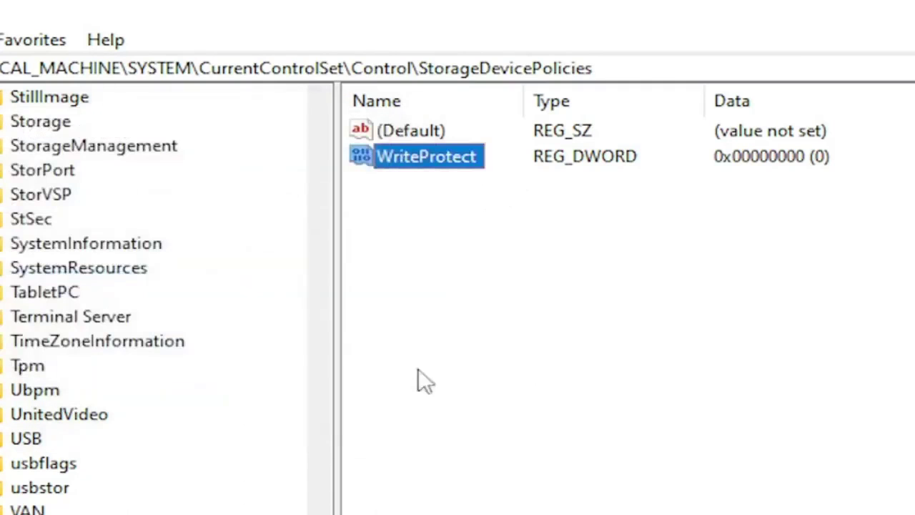
{"action": "double_click", "coordinate": [417, 158]}
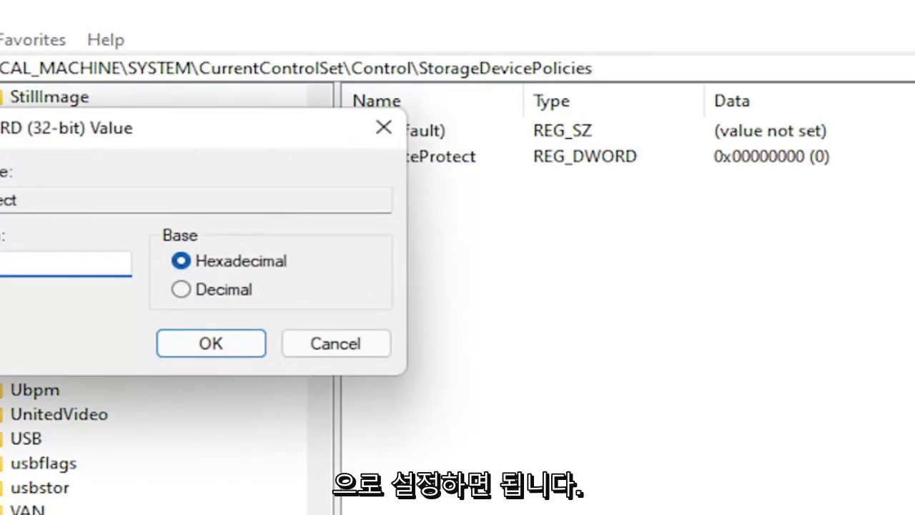
{"action": "left_click", "coordinate": [214, 341]}
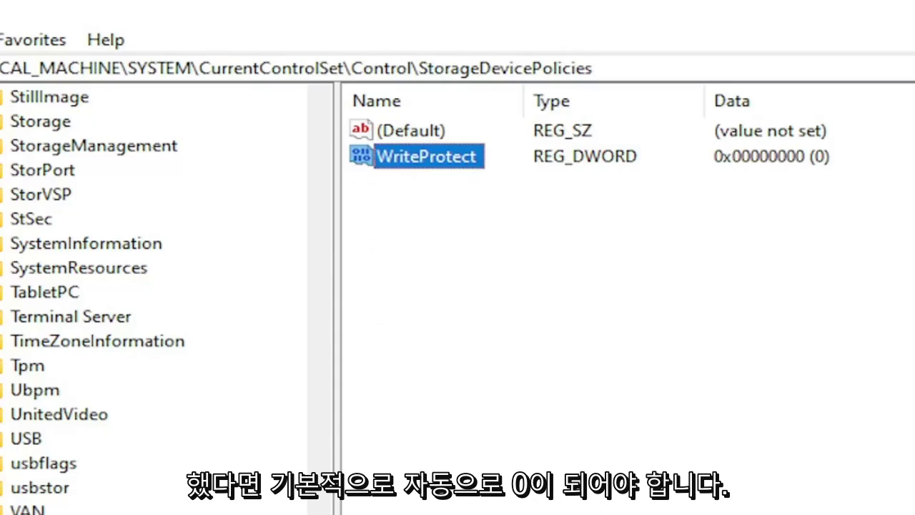
- Collapse the expanded registry branches back to HKEY_LOCAL_MACHINE and close the Registry Editor
{"action": "scroll", "coordinate": [157, 300], "scroll_direction": "up", "scroll_amount": 20}
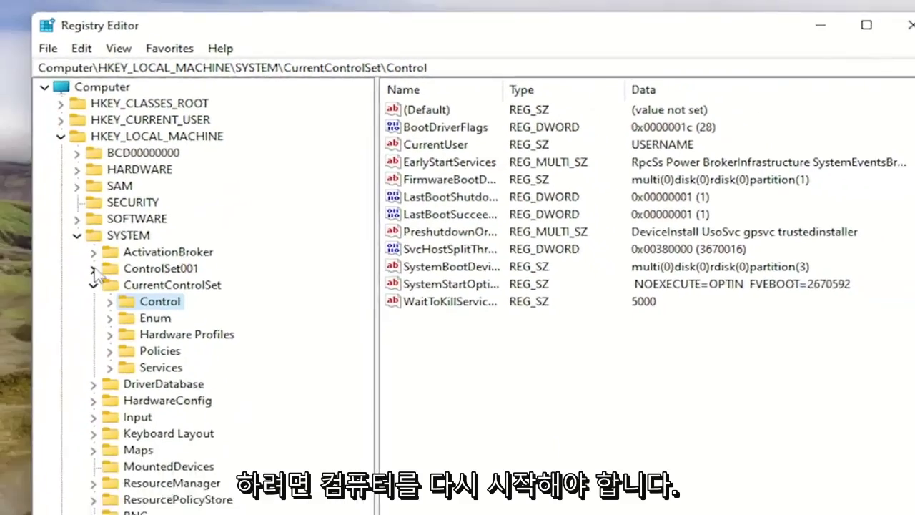
{"action": "left_click", "coordinate": [208, 216]}
{"action": "left_click", "coordinate": [197, 182]}
{"action": "left_click", "coordinate": [185, 115]}
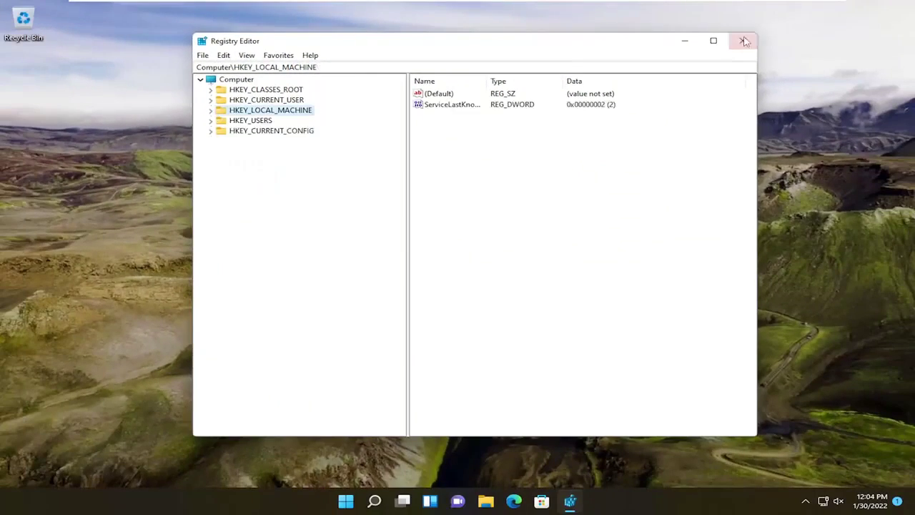
{"action": "left_click", "coordinate": [771, 38]}
- Bring up the Windows shut down or sign out options for restarting the computer
{"action": "right_click", "coordinate": [360, 501]}
{"action": "mouse_move", "coordinate": [374, 456]}
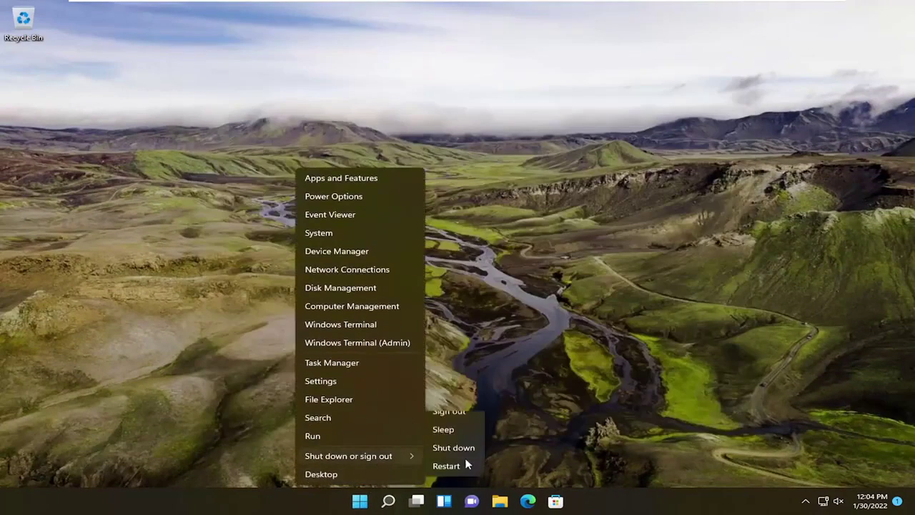